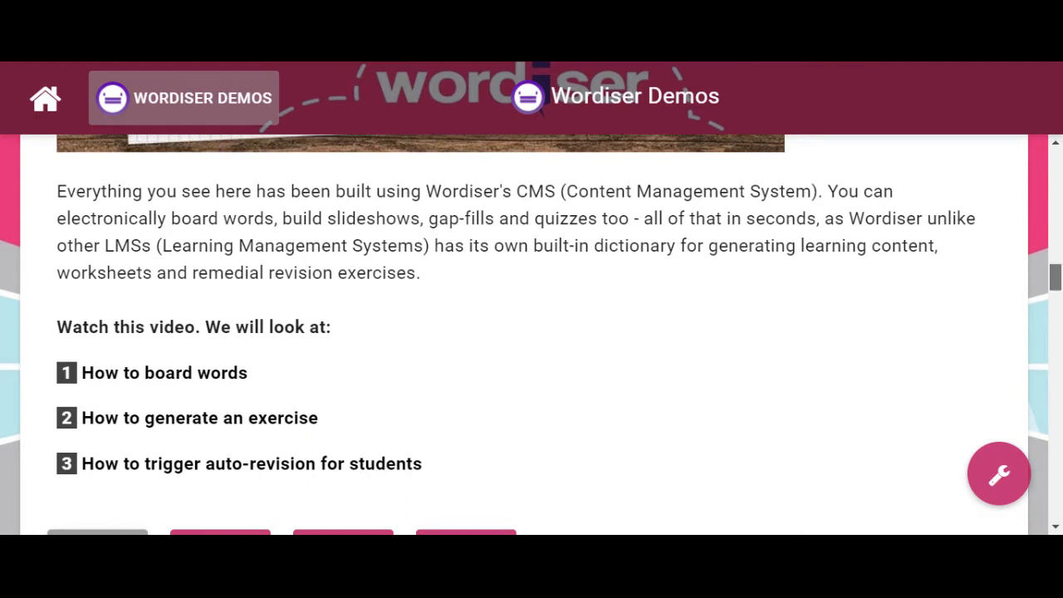
Look up noun definitions for the word "dinosaur" in the study note editor, then dismiss them without adding any.
left_click_drag(1055, 276, 1057, 170)
left_click(350, 281)
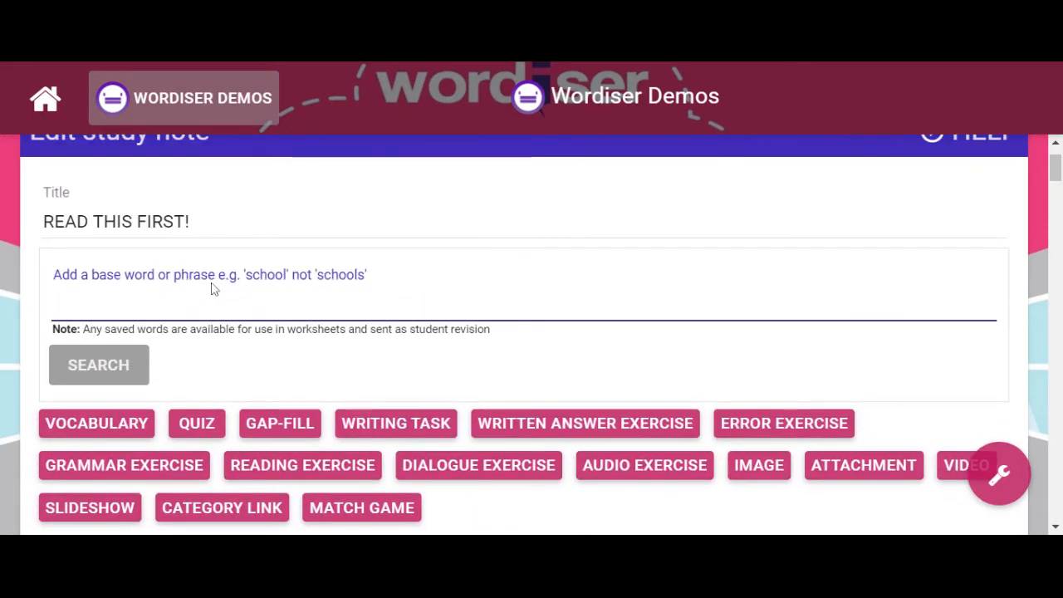
type("dinosaur")
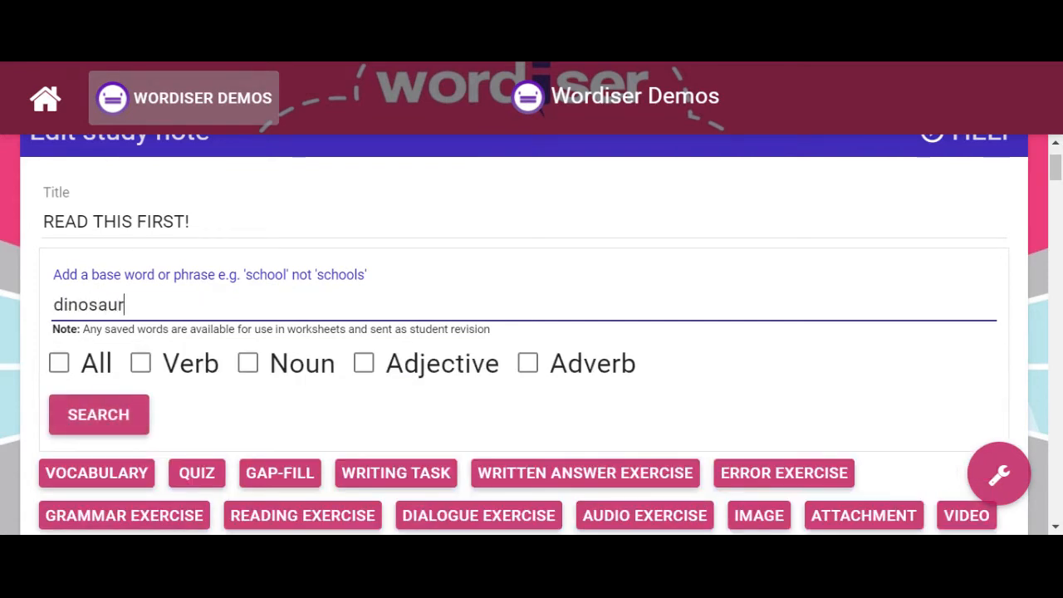
left_click(304, 371)
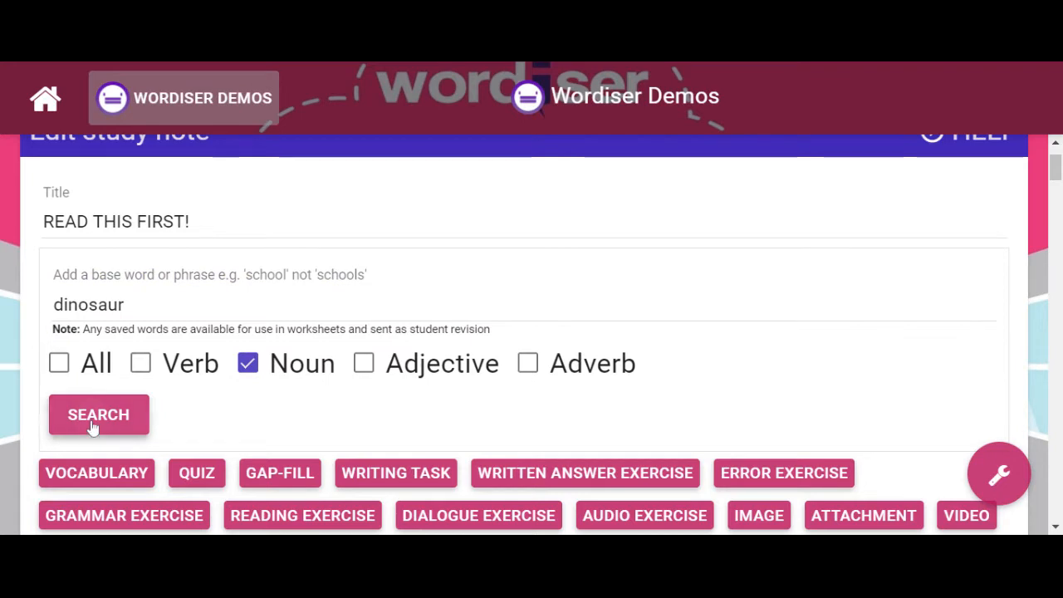
left_click(94, 421)
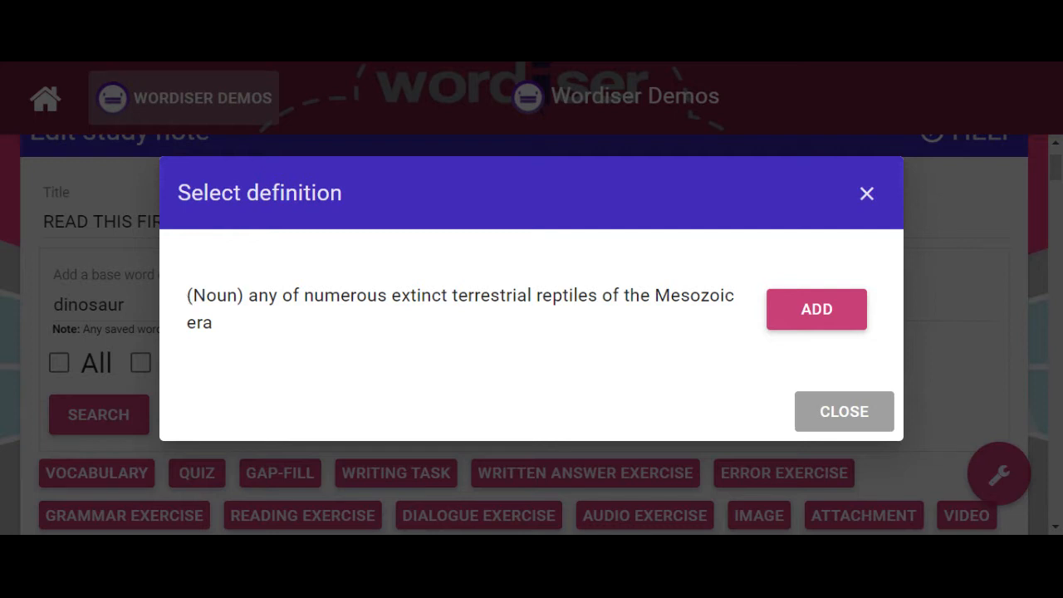
left_click_drag(187, 295, 221, 325)
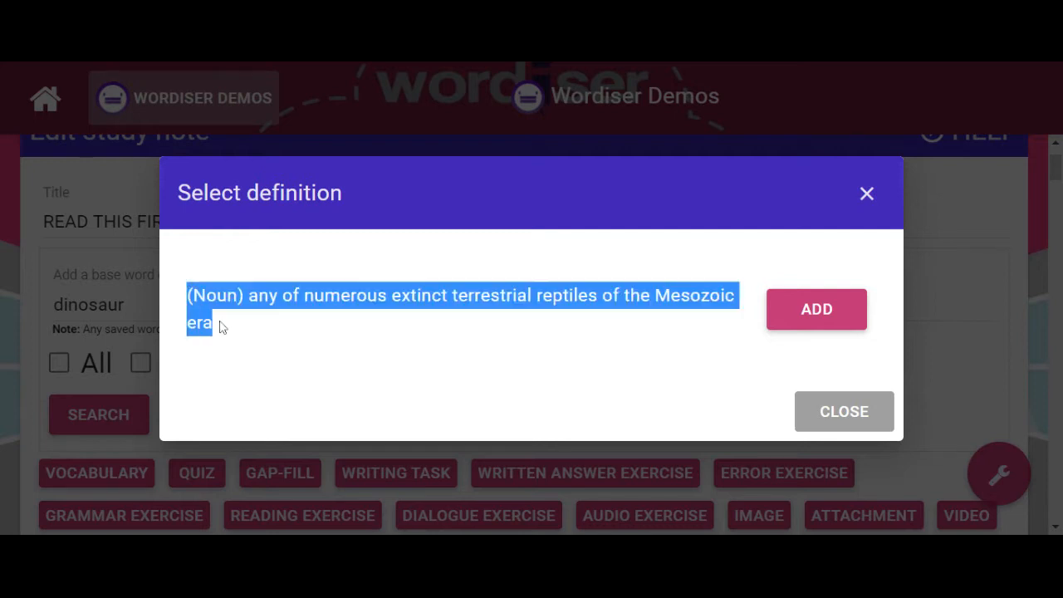
left_click(352, 329)
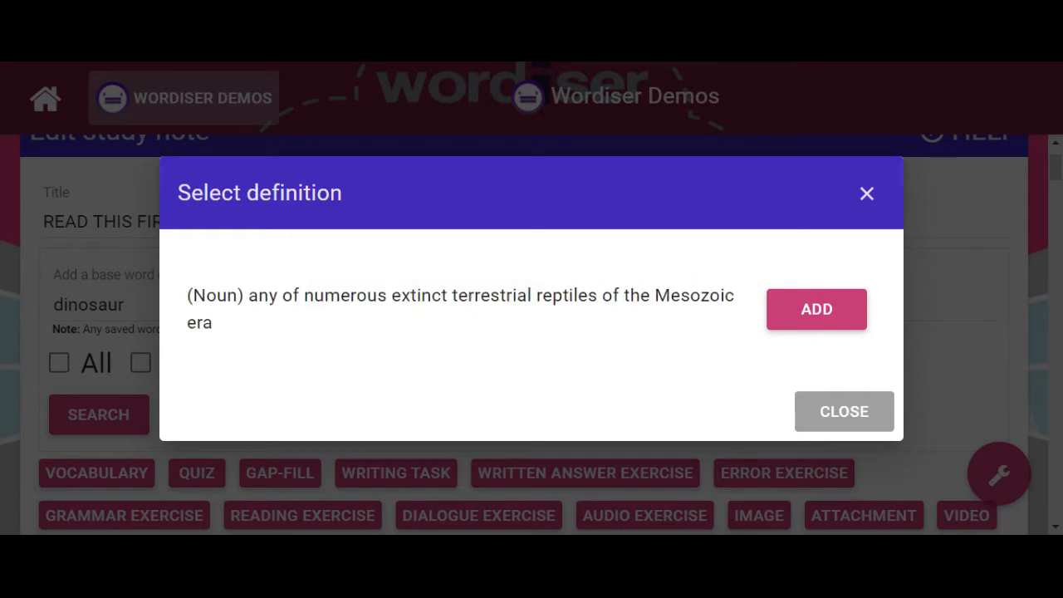
left_click(868, 194)
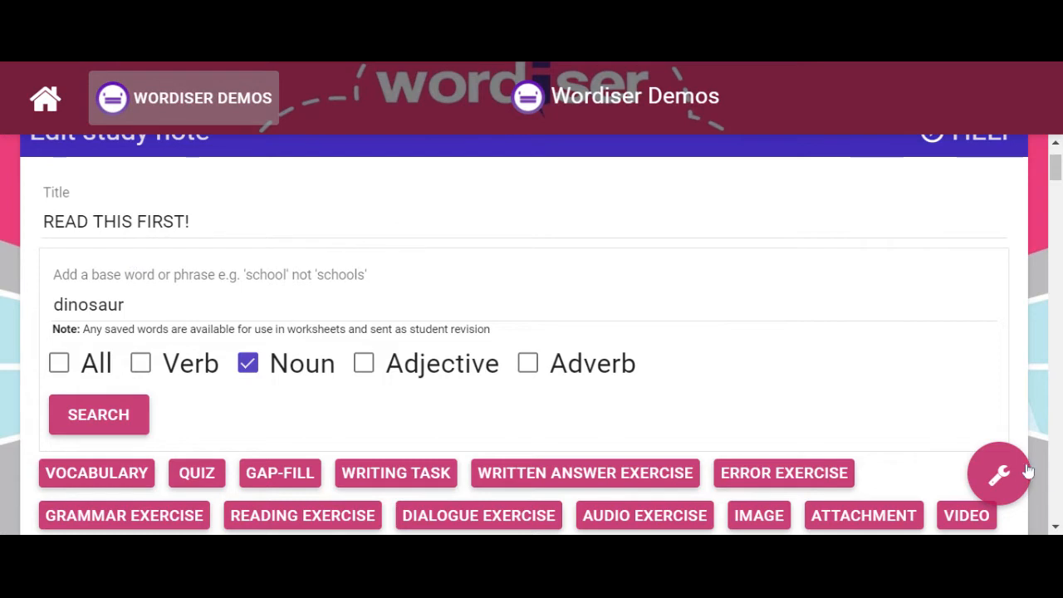
Search the site's subjects and topics for "extinct", then close the search.
left_click(999, 474)
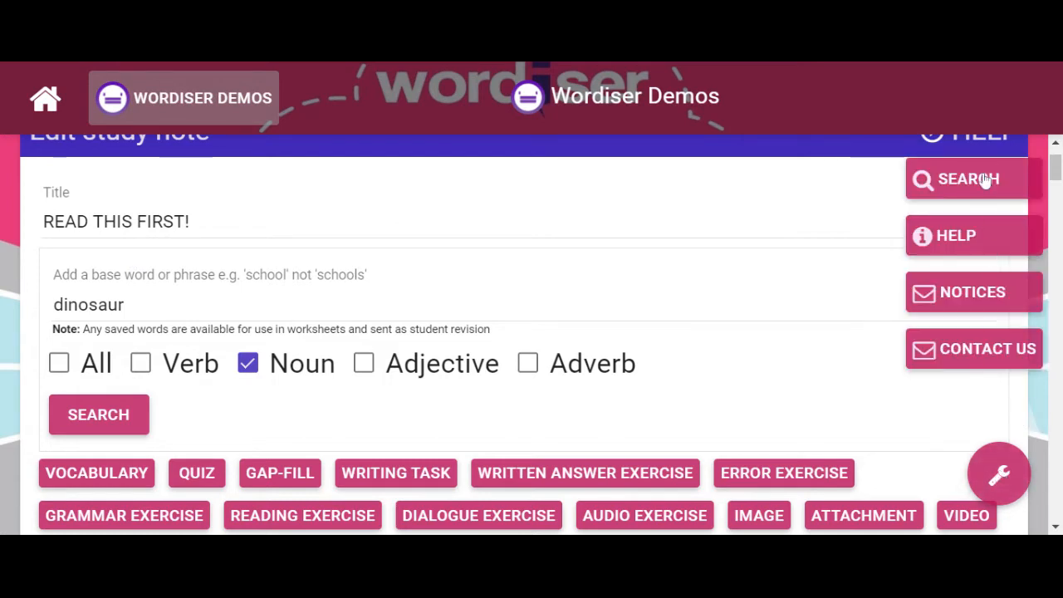
left_click(984, 178)
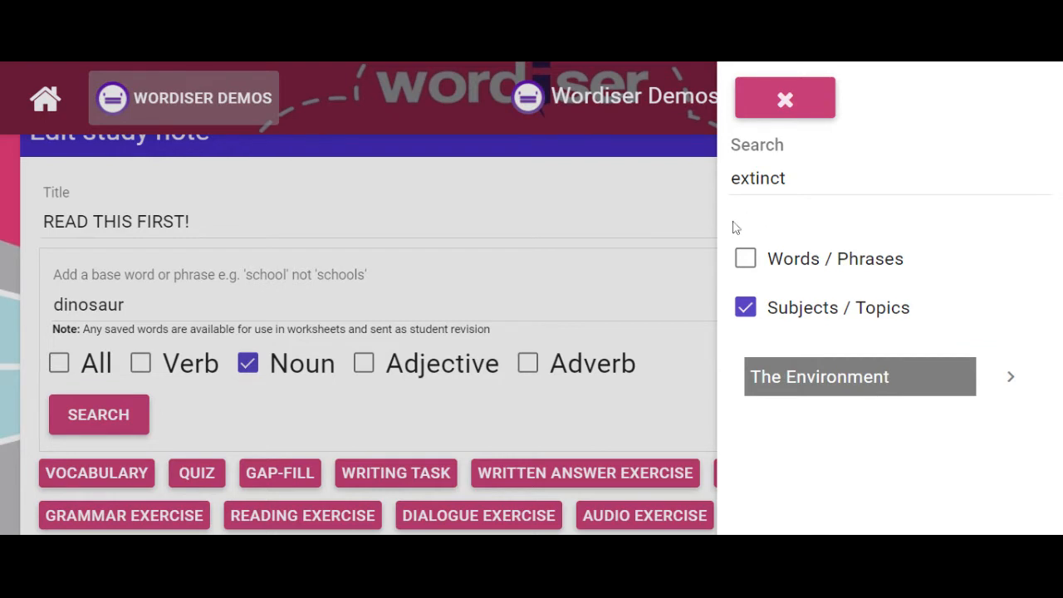
left_click(821, 101)
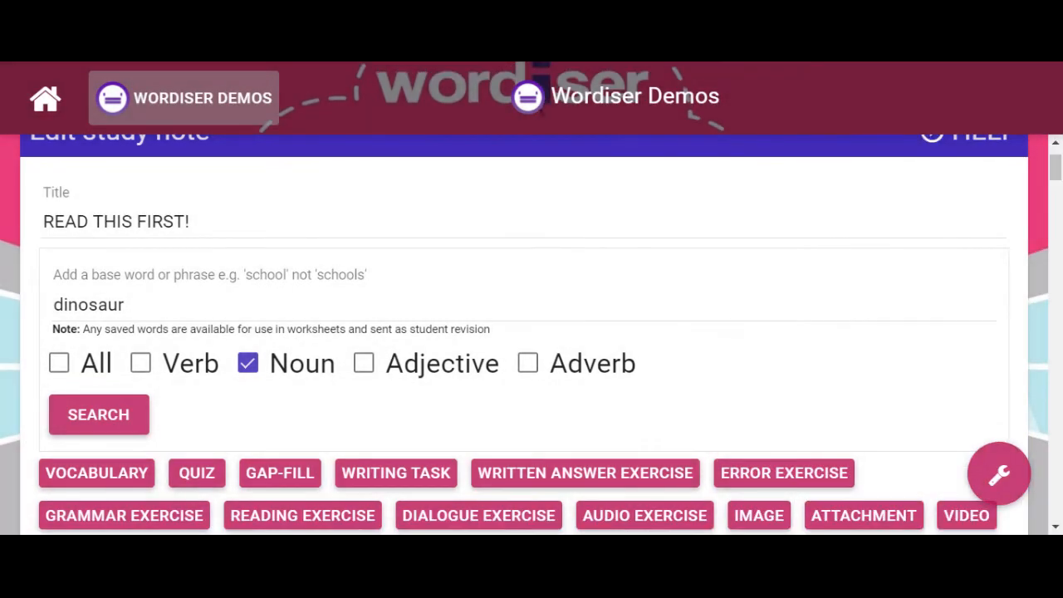
Replace the base word in the study note's word lookup with "extinct".
left_click(224, 305)
key("BackSpace")
key("BackSpace")
key("BackSpace")
key("BackSpace")
key("BackSpace")
key("BackSpace")
key("BackSpace")
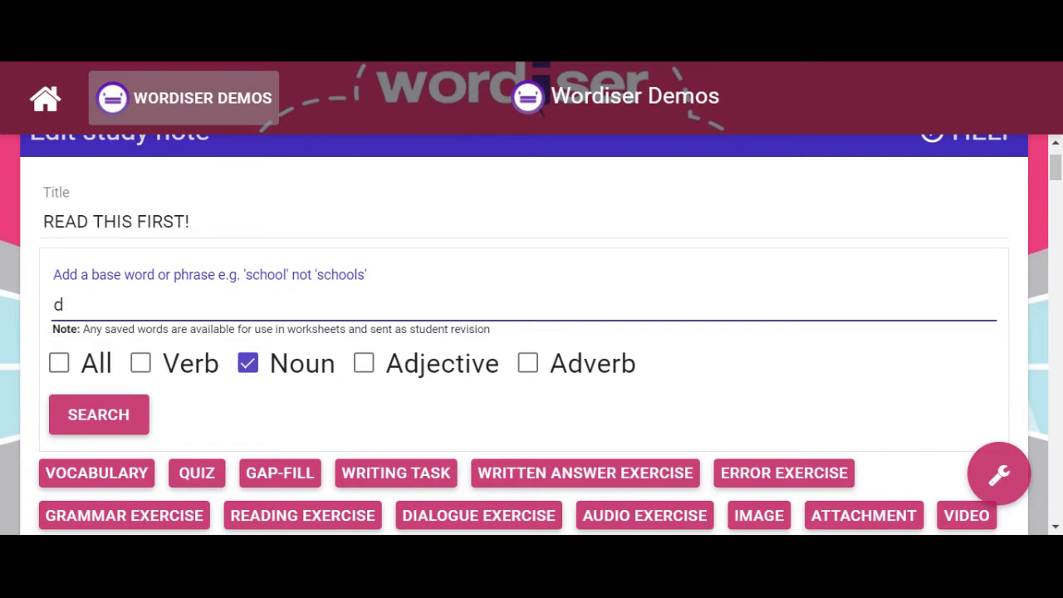
type("extinct")
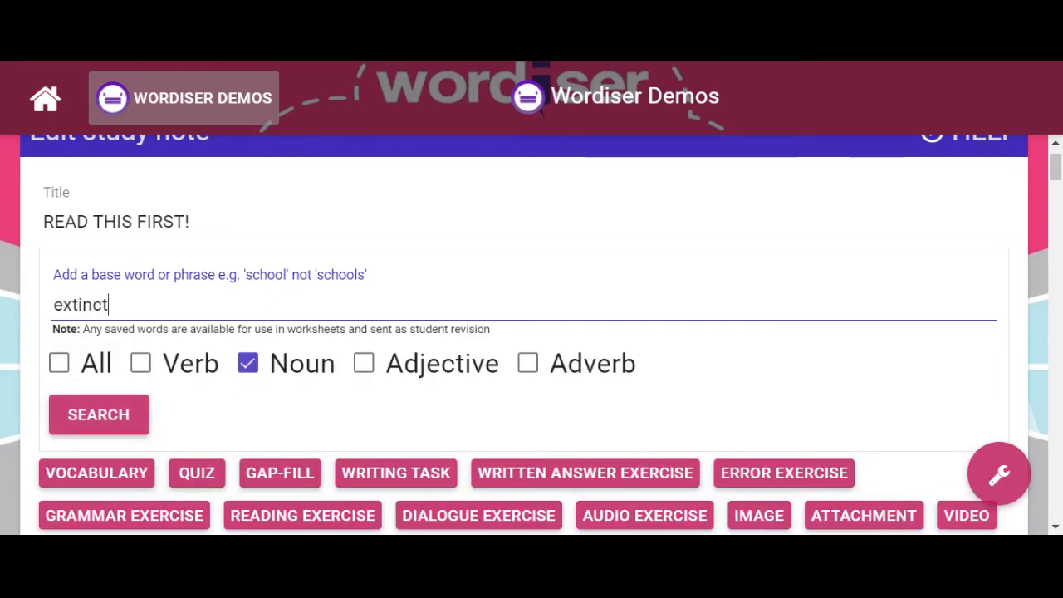
Try looking up "extinct" as a verb, then close the definition list.
left_click(201, 373)
left_click(98, 414)
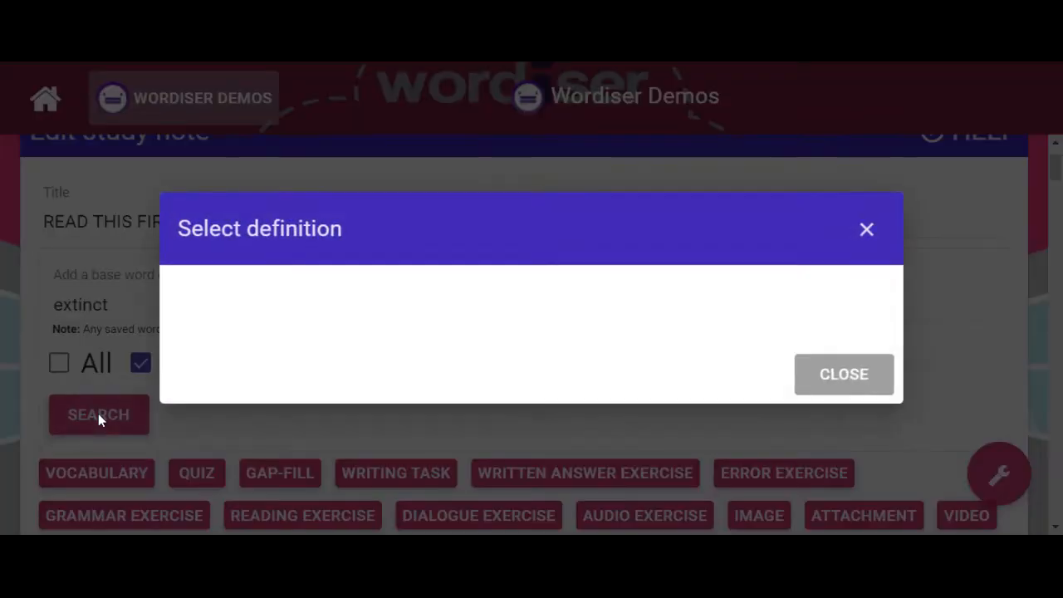
left_click(867, 163)
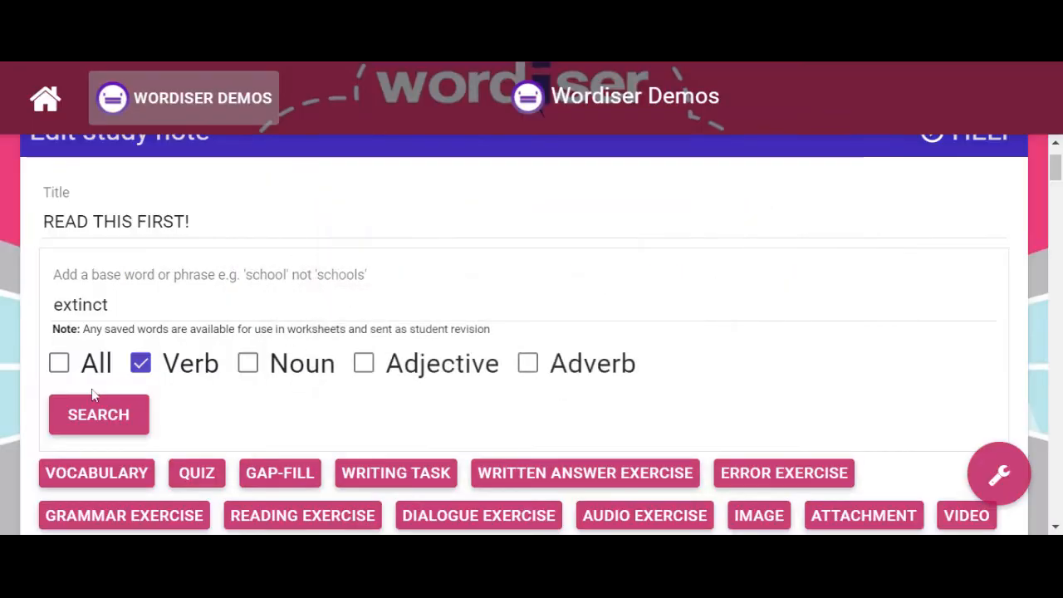
Look up "extinct" across all word types and choose the definition about not being alive, with the dinosaurs example.
left_click(71, 365)
left_click(80, 414)
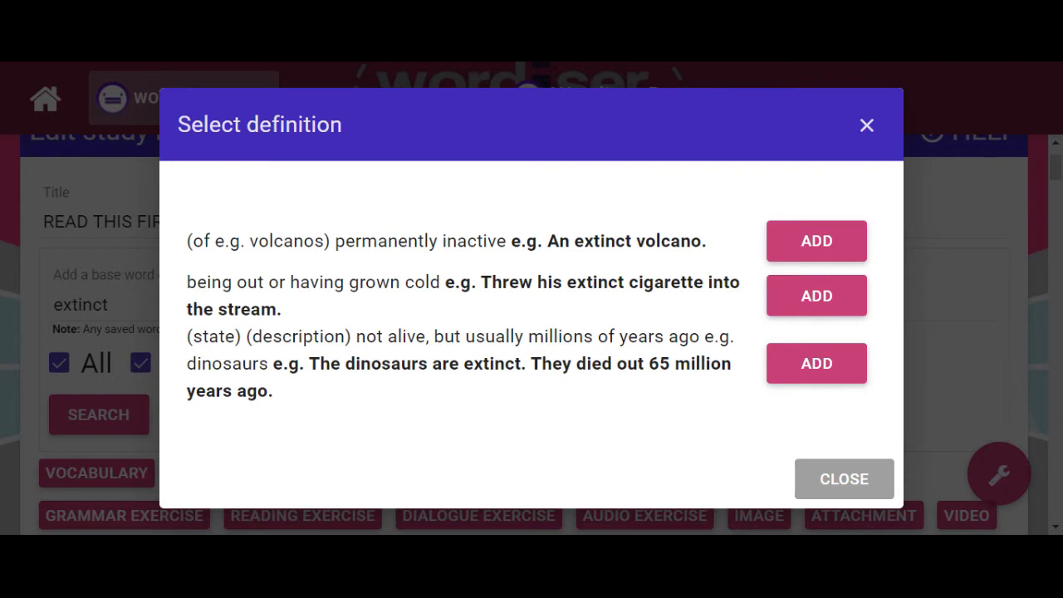
left_click(818, 363)
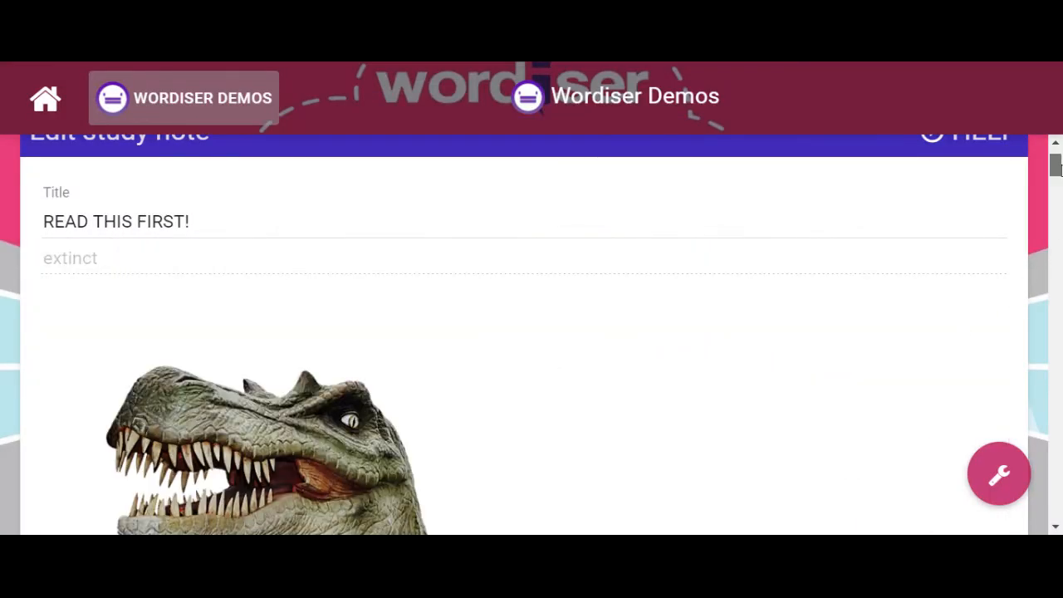
Add the "extinct" vocabulary entry to the study note and highlight the "(state) (description)" labels in its definition.
left_click_drag(1055, 166, 1057, 193)
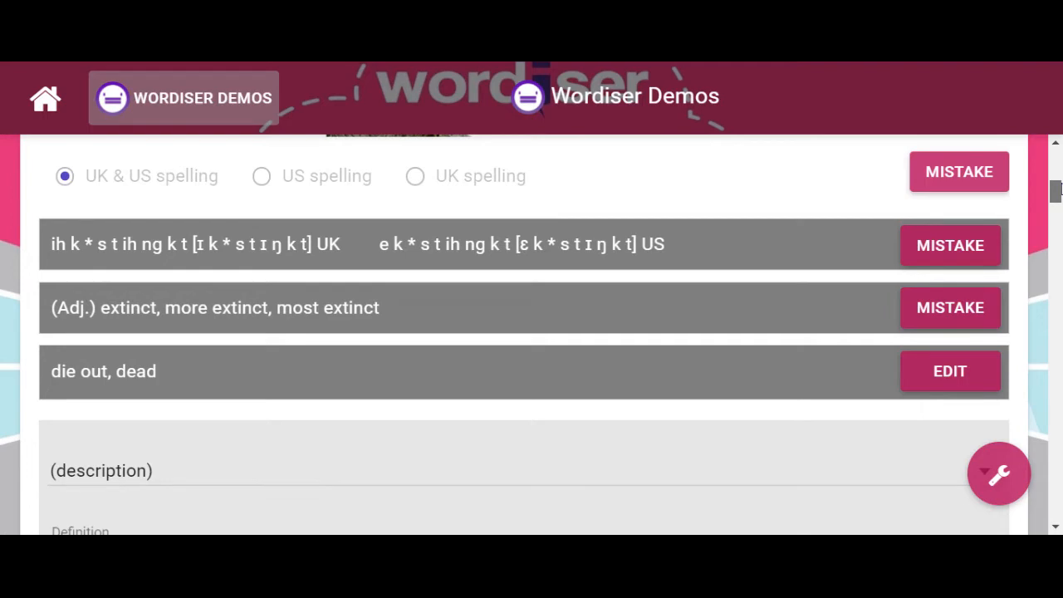
scroll(1057, 189, "down", 5)
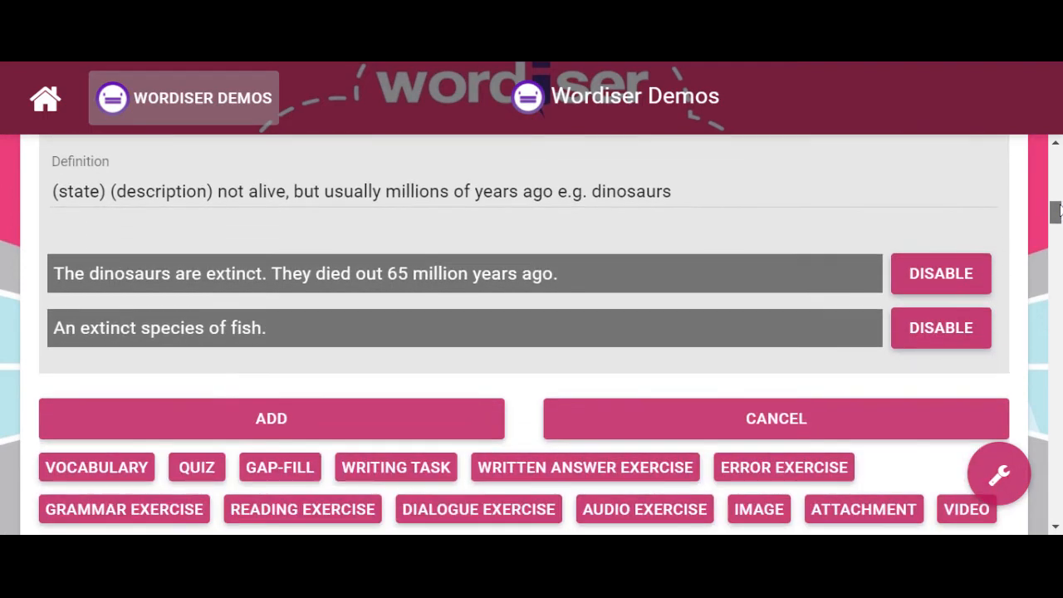
left_click(269, 420)
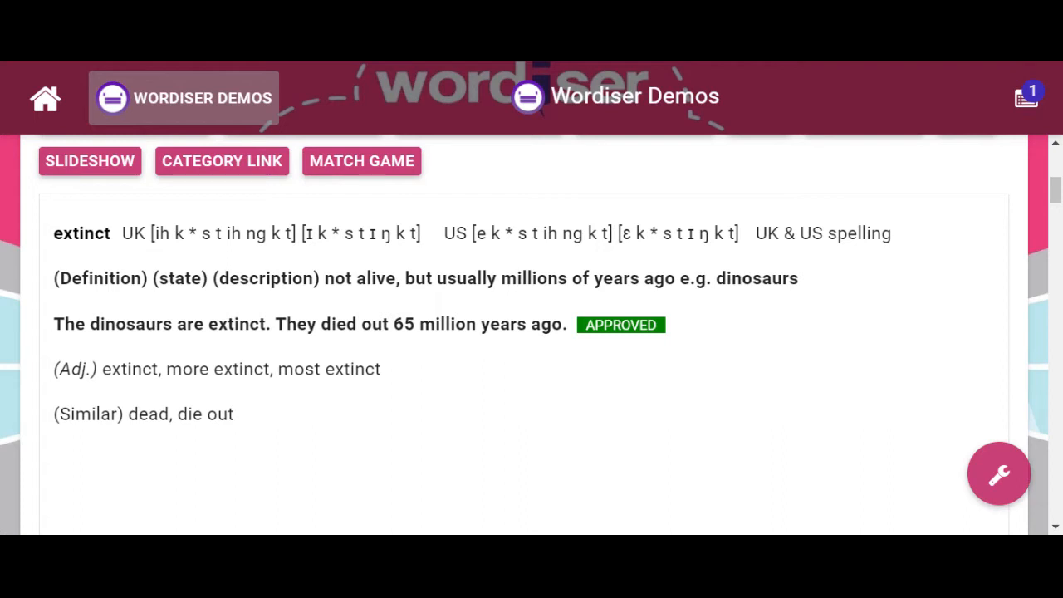
left_click_drag(153, 278, 320, 278)
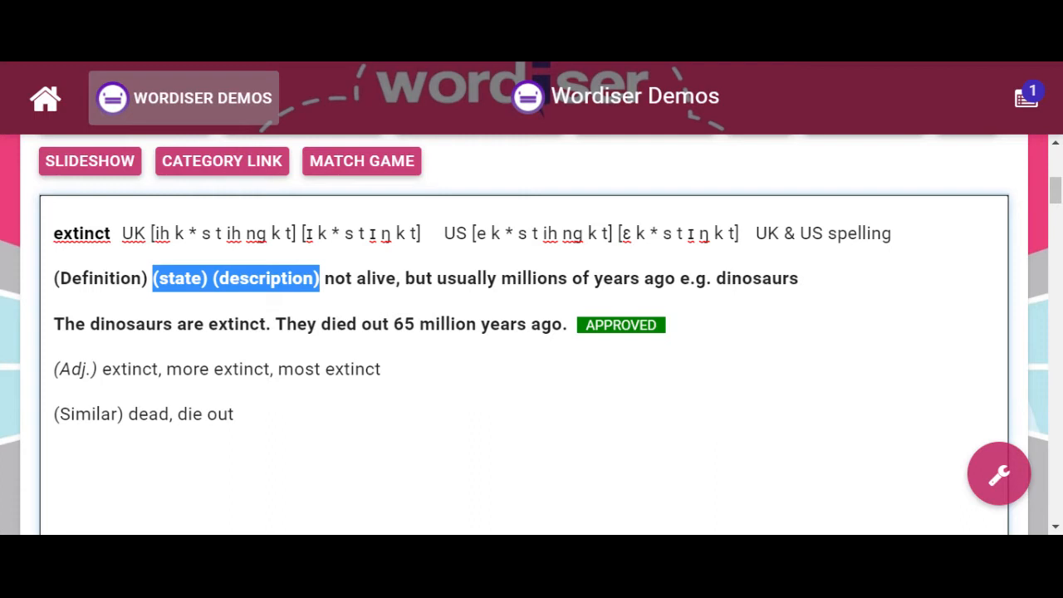
left_click(799, 278)
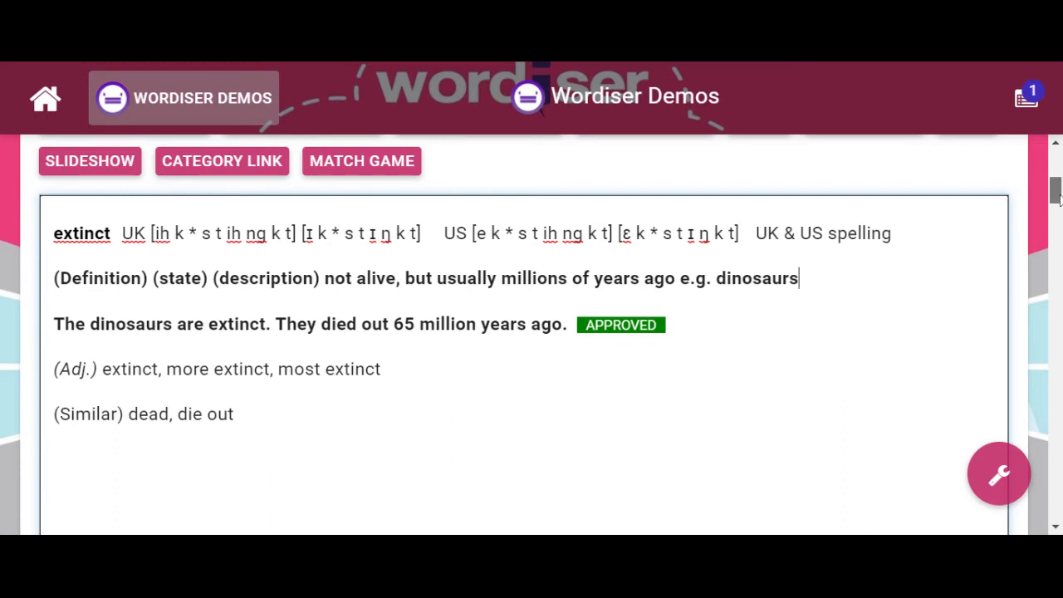
Start a new slideshow for the study note and title it "Environment".
left_click_drag(1057, 192, 1057, 189)
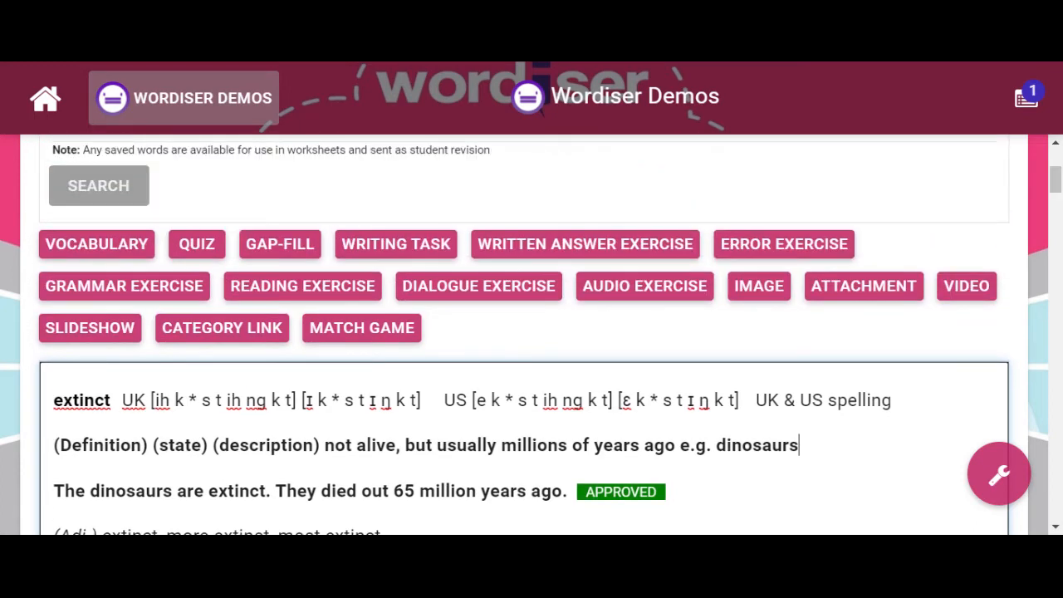
left_click(112, 339)
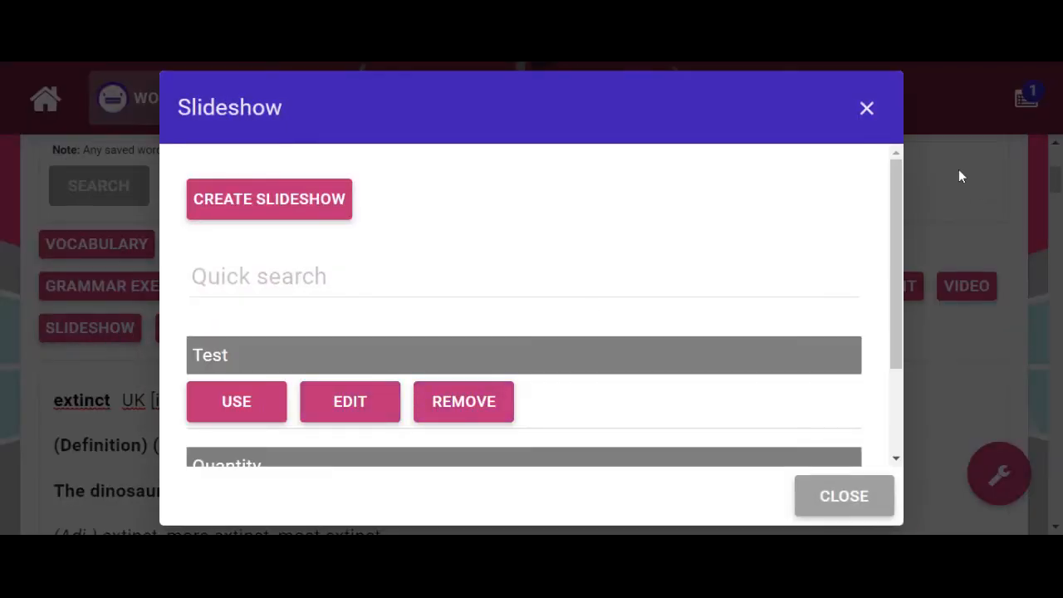
left_click(294, 208)
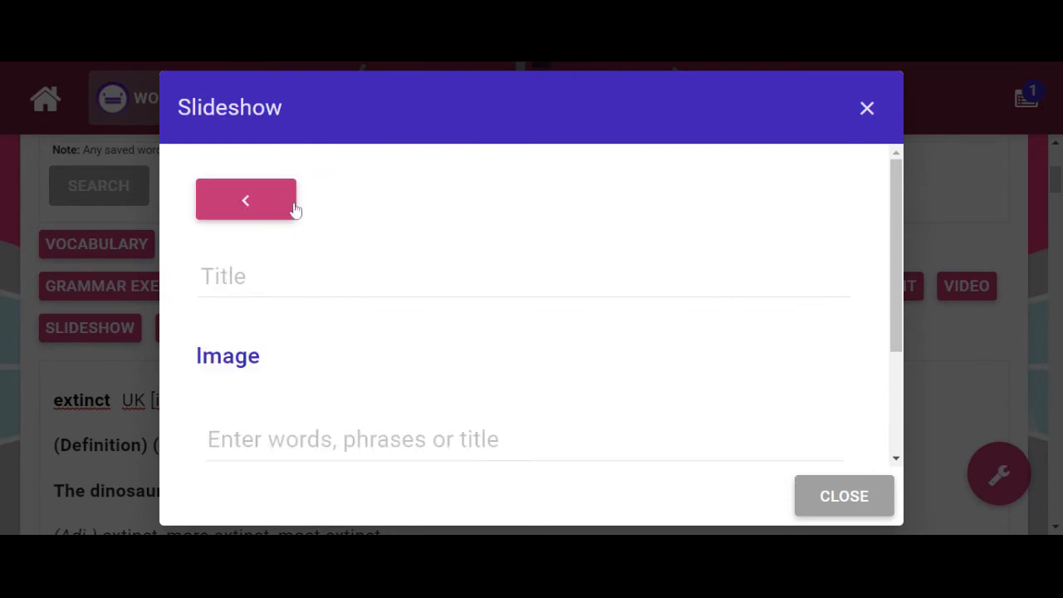
left_click(352, 287)
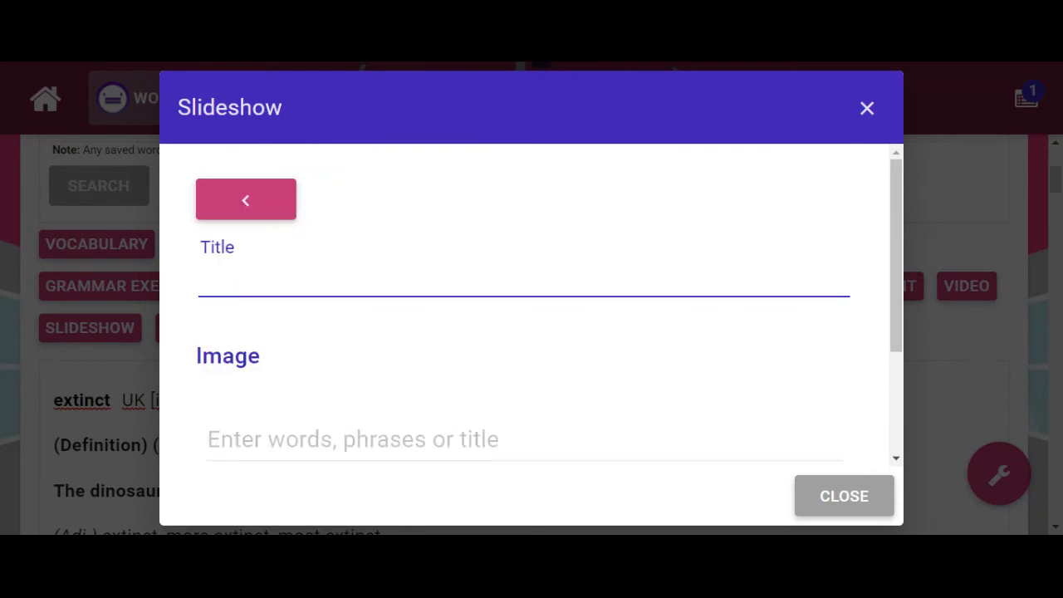
type("Environment")
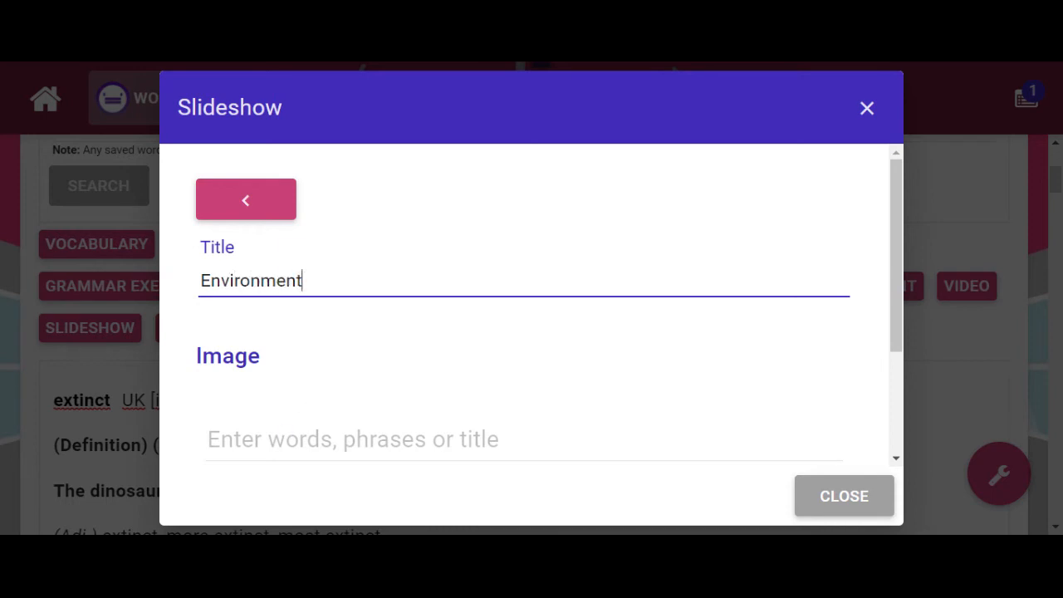
Search the image categories for "extinct" and select The Environment category for the slideshow.
left_click(357, 395)
type("extinct")
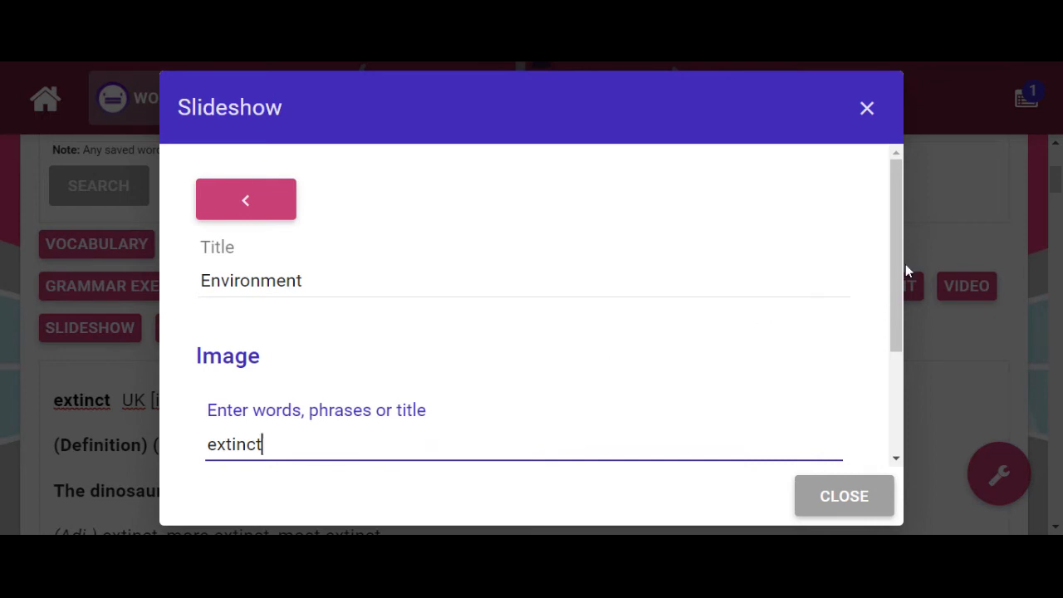
scroll(885, 301, "down", 2)
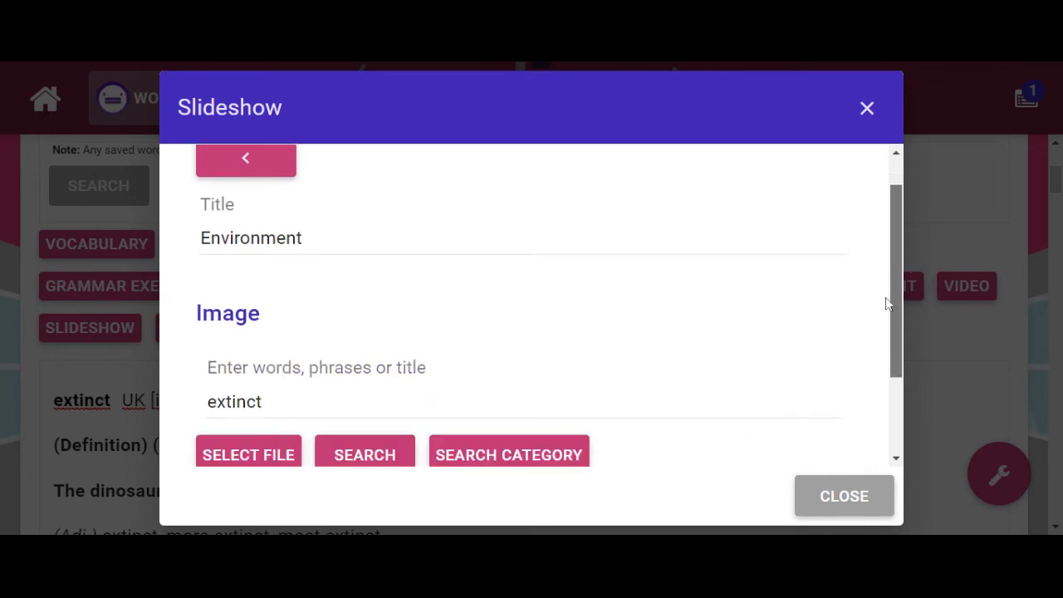
left_click(506, 334)
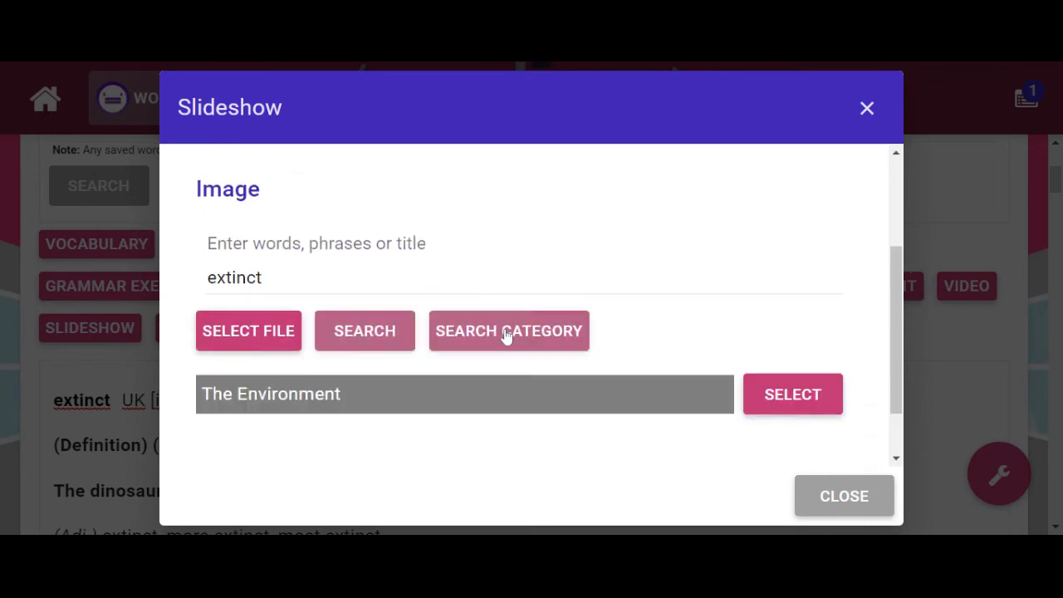
left_click(802, 394)
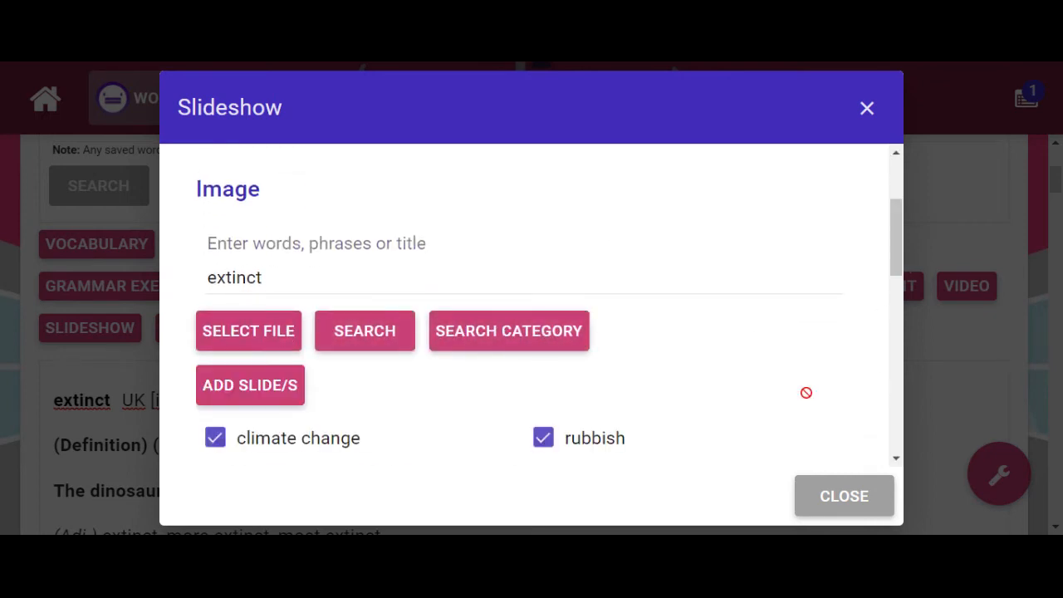
Review the checked words of The Environment category and add them all as slides to the slideshow.
scroll(879, 344, "down", 4)
scroll(879, 344, "down", 4)
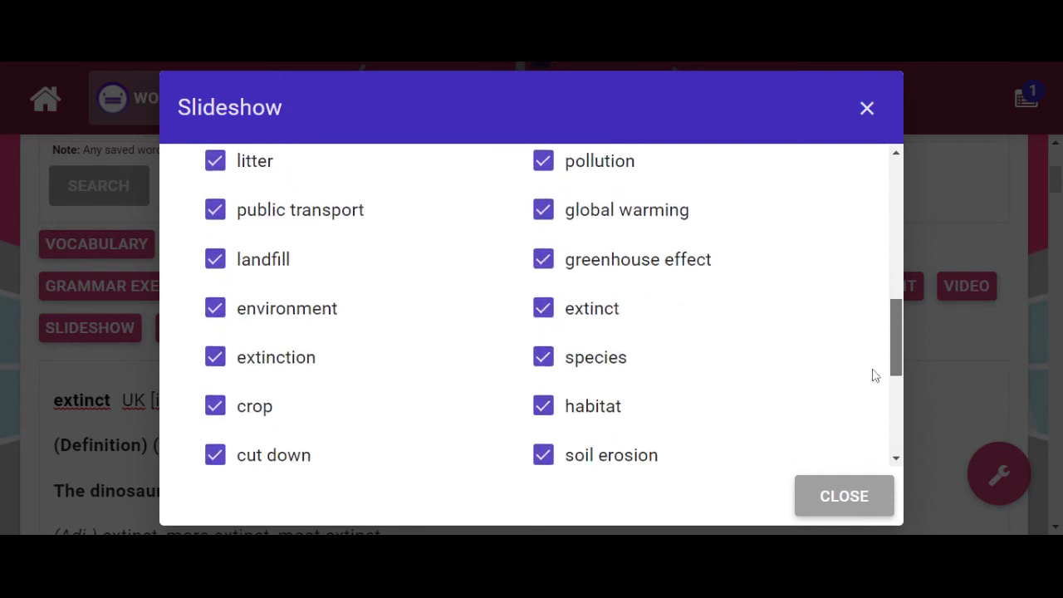
scroll(868, 408, "up", 5)
scroll(876, 322, "up", 3)
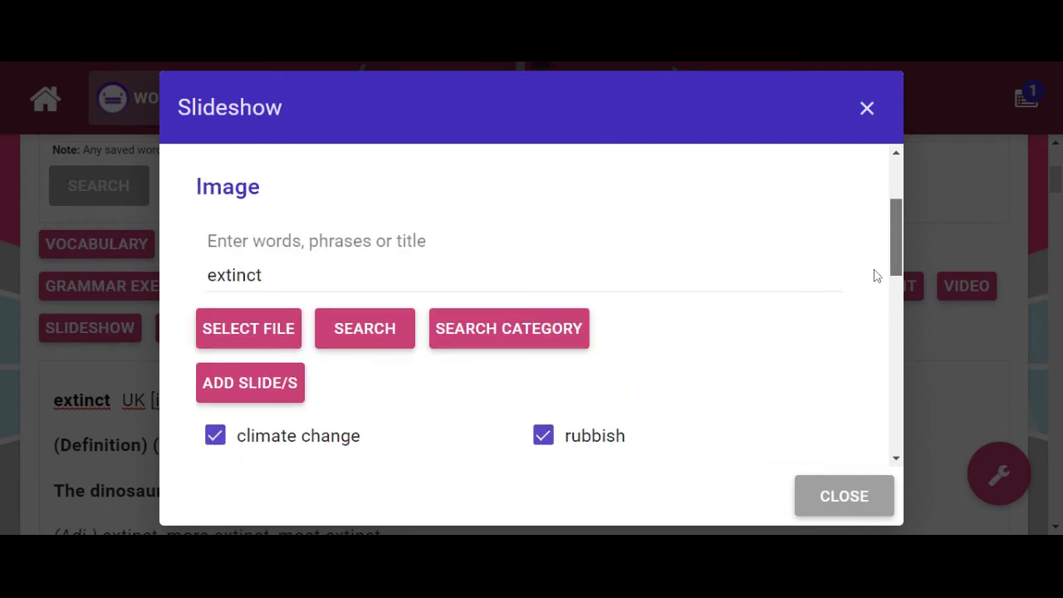
left_click(264, 380)
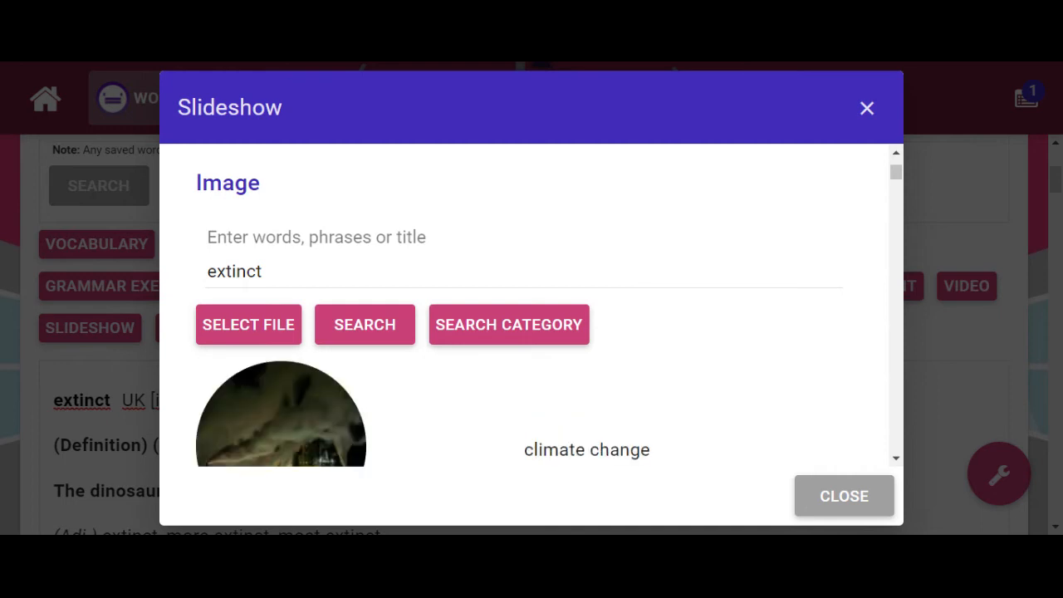
scroll(896, 188, "down", 3)
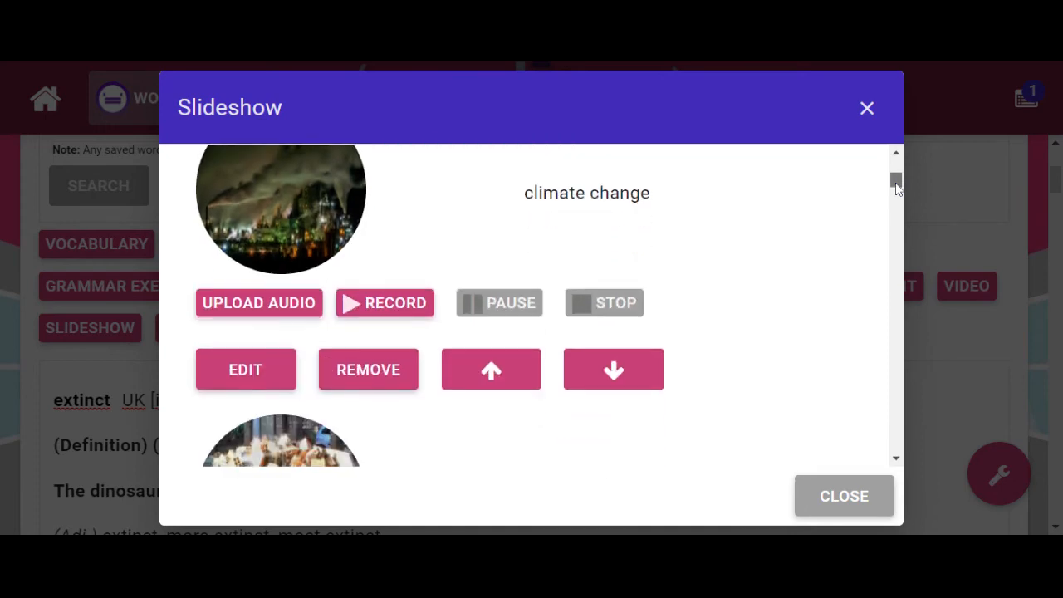
mouse_move(896, 188)
left_mouse_down()
mouse_move(896, 202)
mouse_move(896, 184)
left_mouse_up()
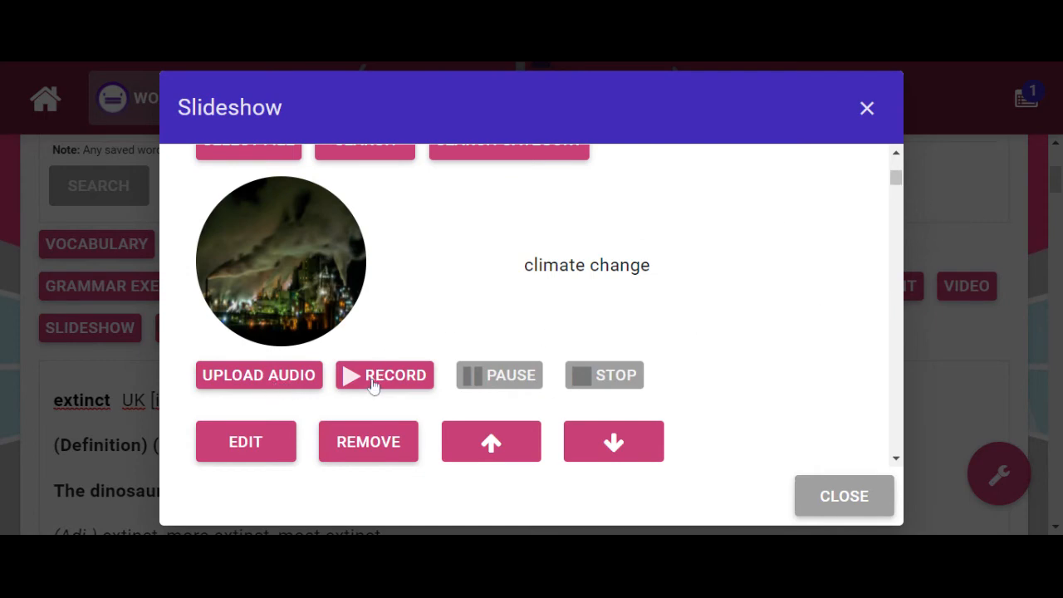
Return from the slide editor to the slideshow list and insert the Environment slideshow into the study note.
left_click_drag(896, 179, 897, 163)
left_click(250, 208)
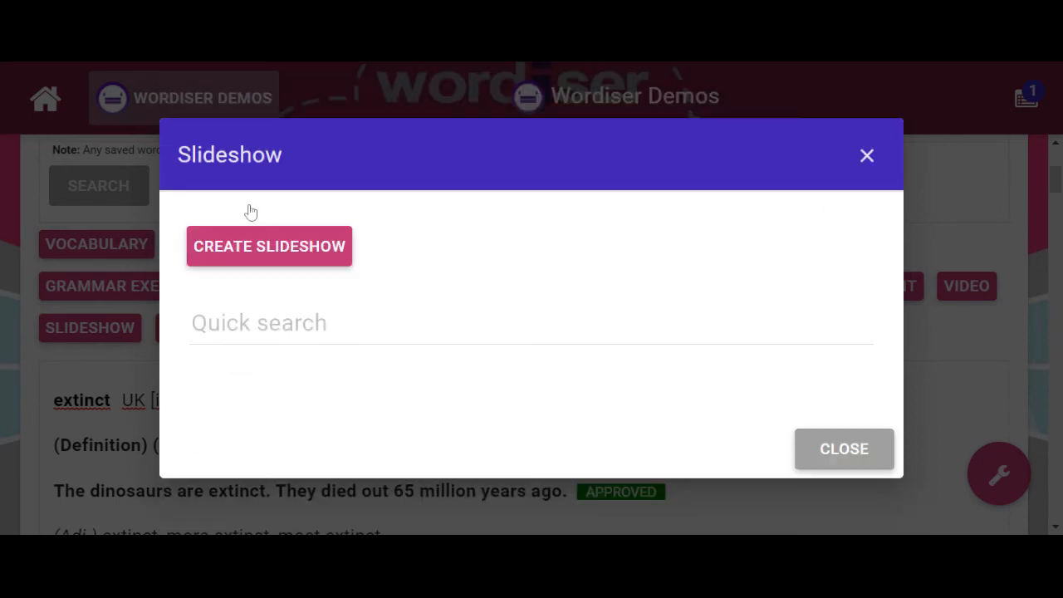
left_click(238, 404)
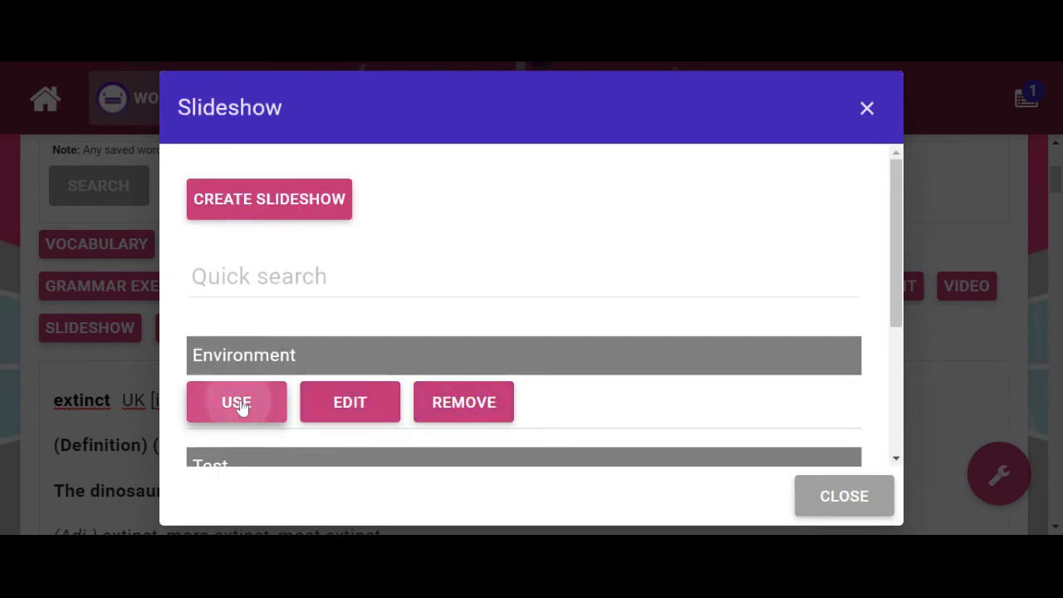
Play the inserted Environment slideshow, review its first slide's image, definition and example sentence, and close the preview.
left_click(1057, 211)
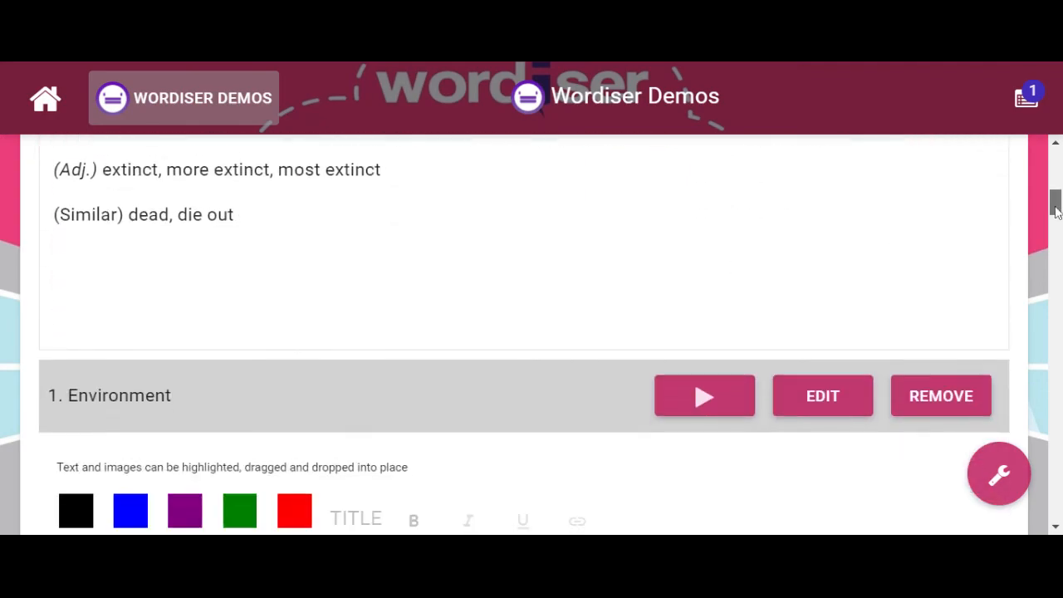
left_click(717, 317)
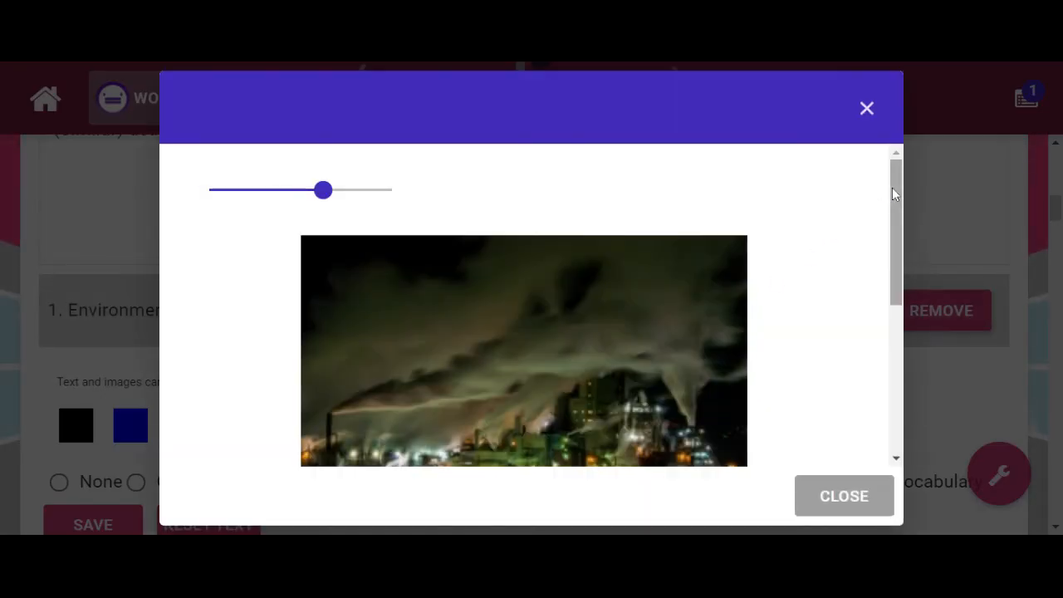
left_click_drag(894, 194, 859, 356)
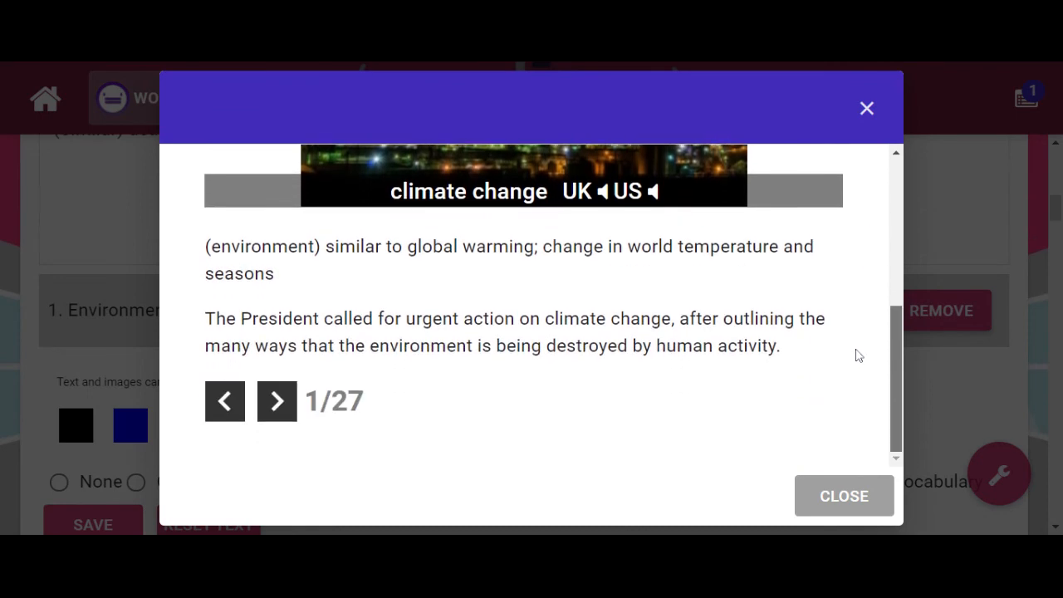
scroll(866, 208, "up", 3)
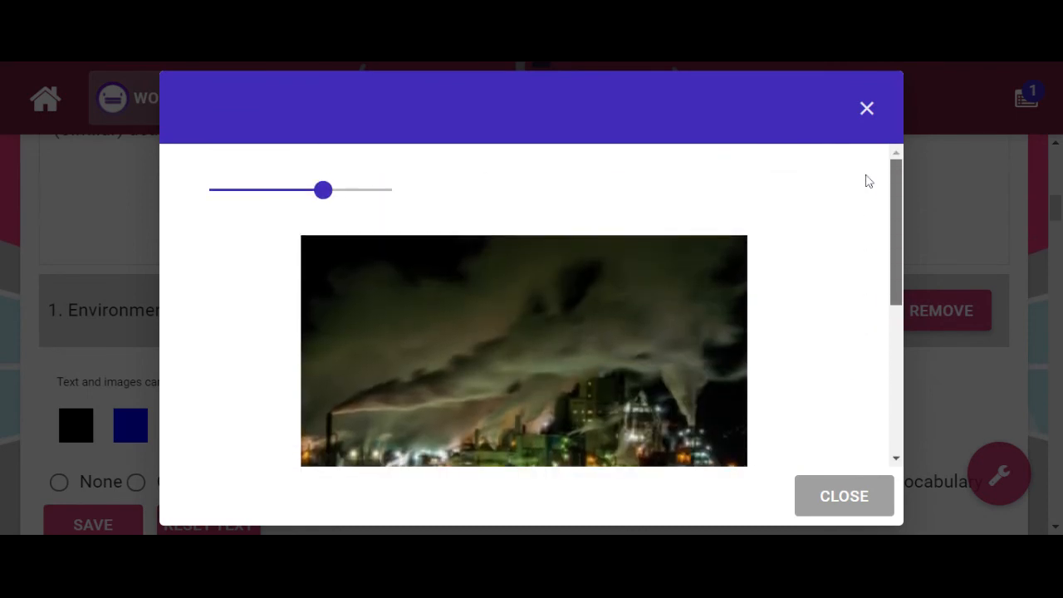
left_click(867, 108)
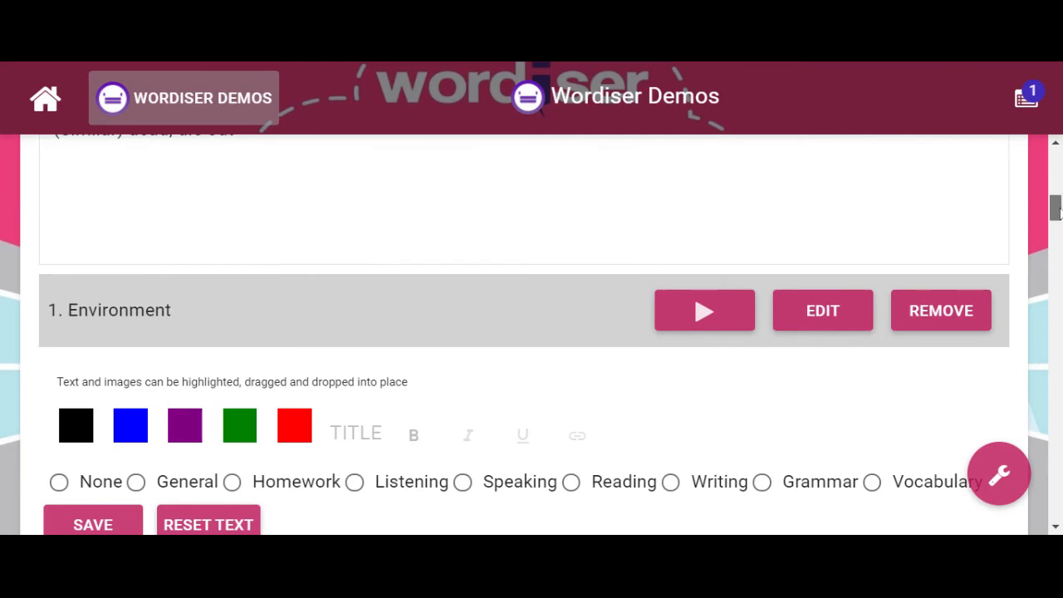
View the saved words and class options in the study list and close it.
scroll(531, 332, "down", 6)
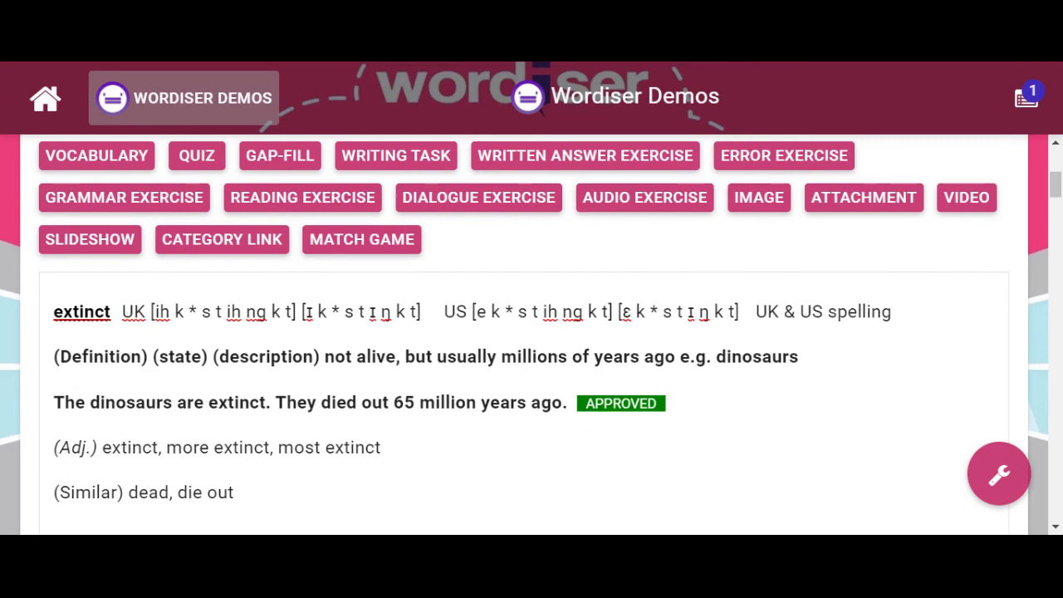
left_click(1027, 101)
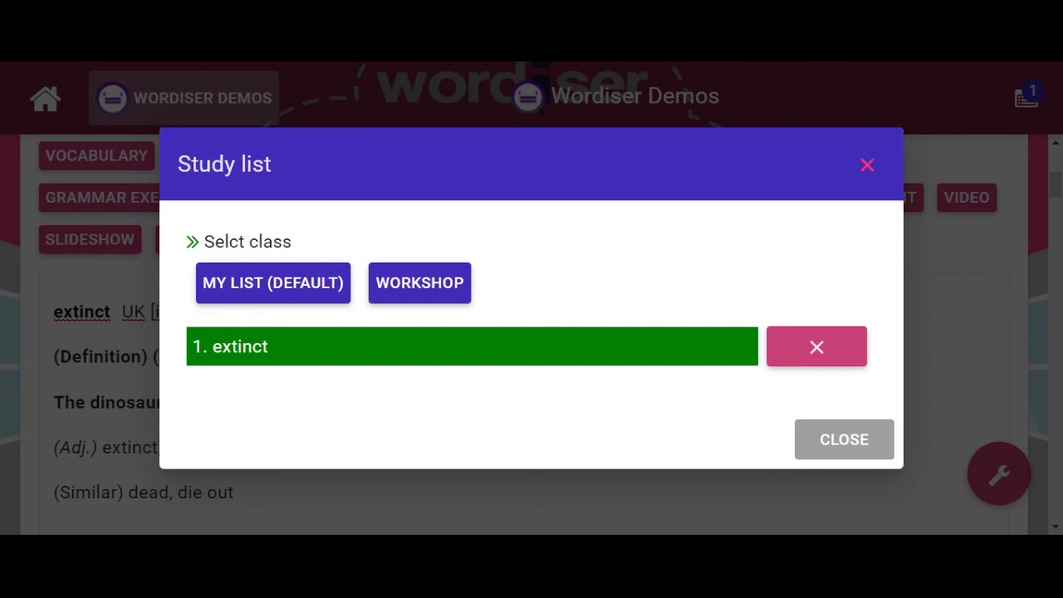
left_click(869, 167)
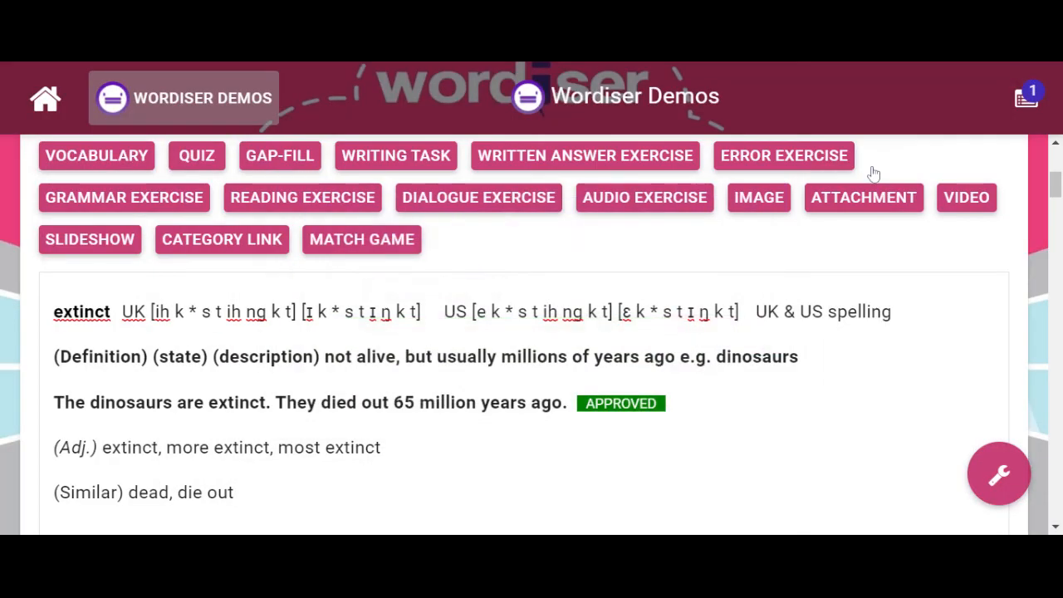